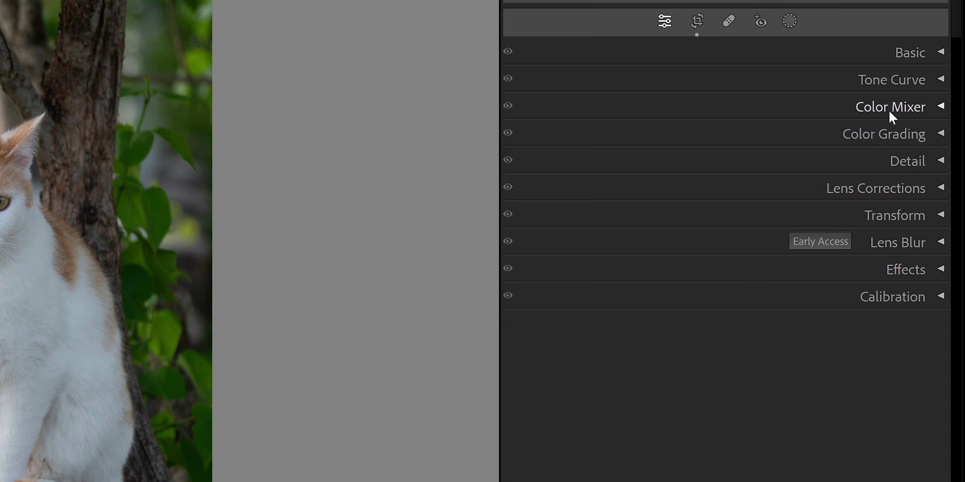
# Look through the Color Mixer's Point Color and Mixer views, collapse it, and show the Lens Blur settings.
pyautogui.click(940, 107)
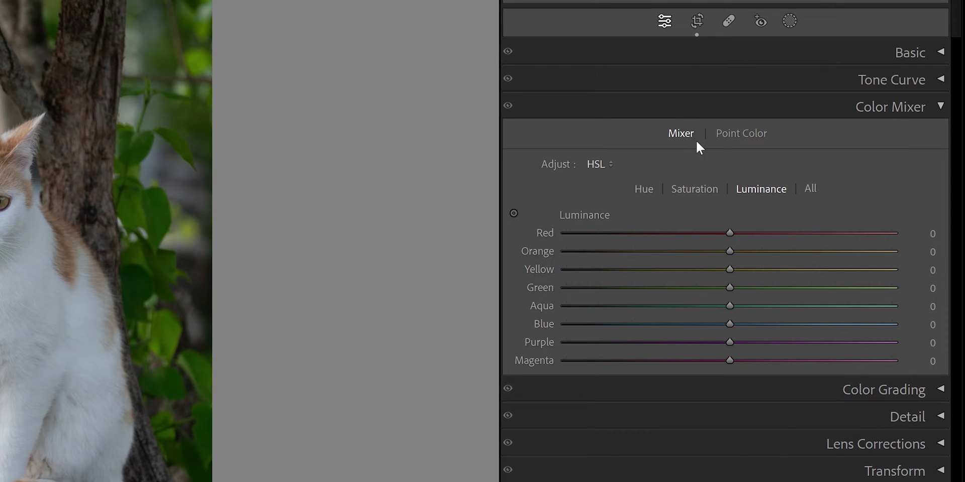
pyautogui.click(746, 136)
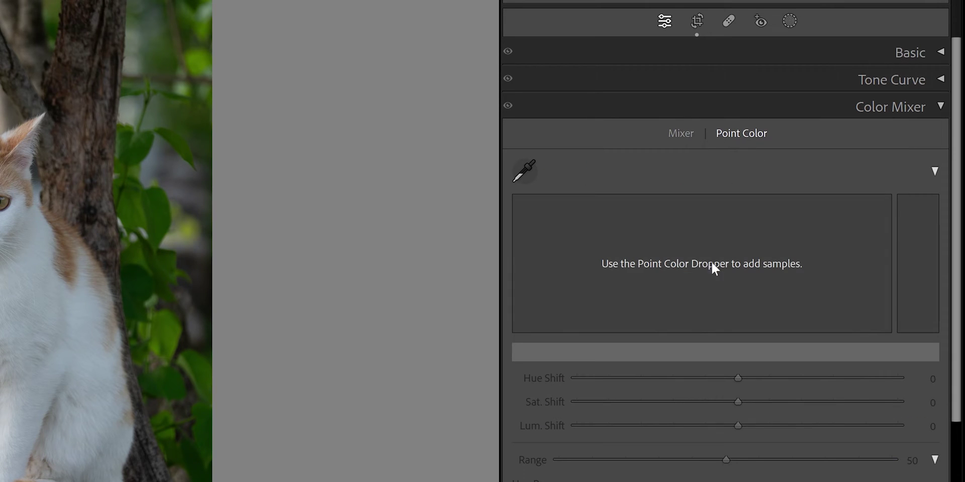
pyautogui.click(686, 133)
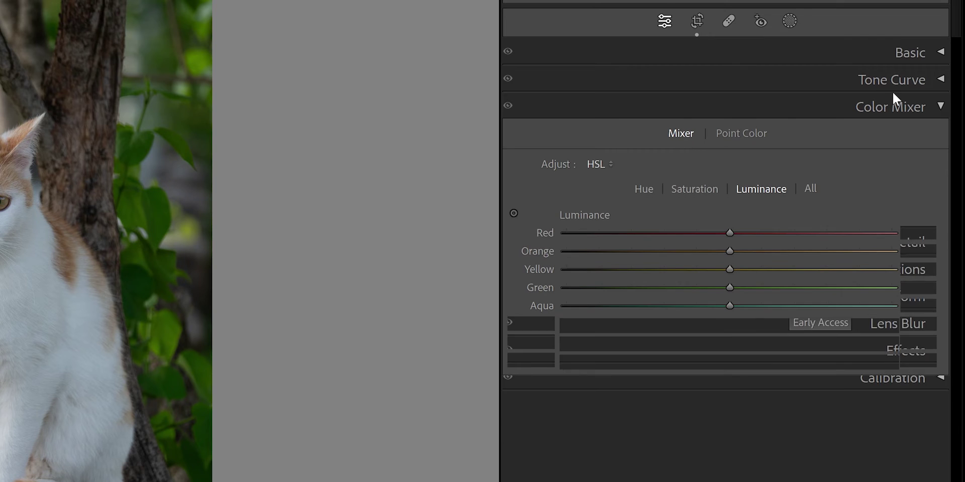
pyautogui.click(930, 108)
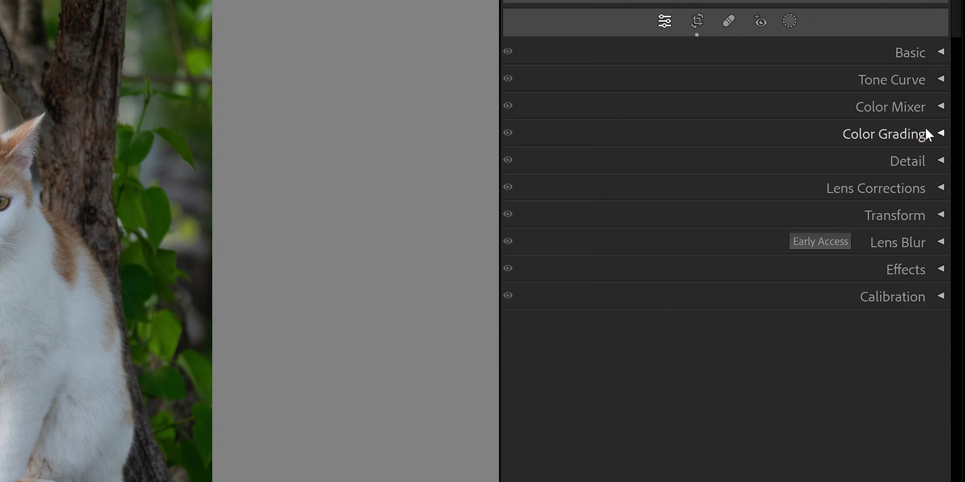
pyautogui.click(928, 243)
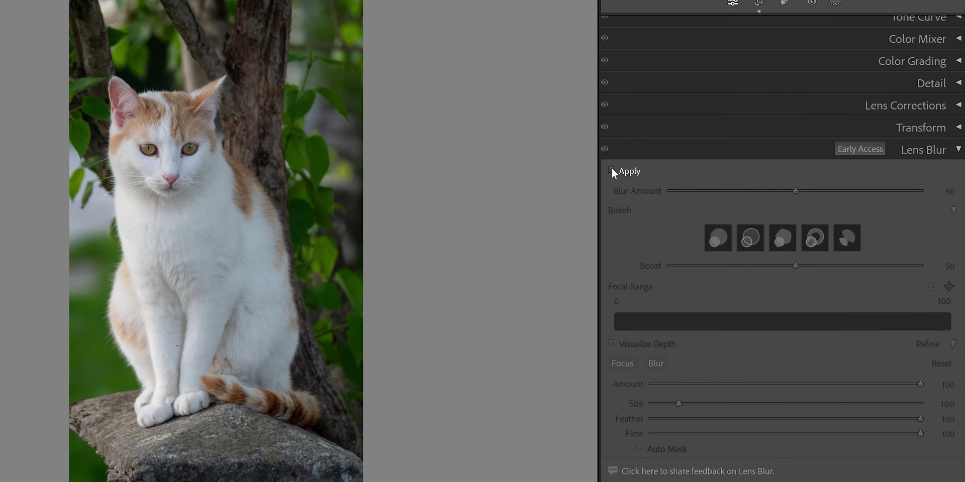
# Apply Lens Blur to the cat photo, raise Blur Amount from 50 to 100, and overlay the depth map.
pyautogui.click(500, 74)
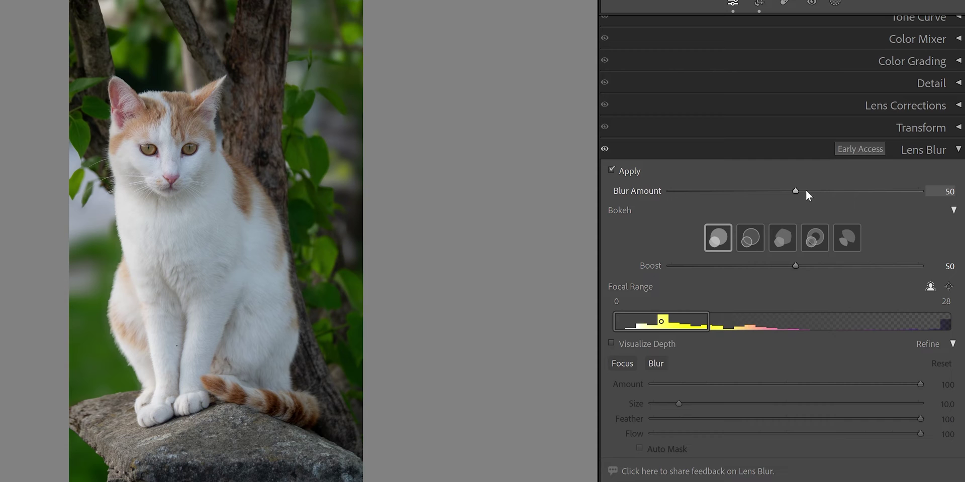
pyautogui.moveTo(797, 191); pyautogui.dragTo(925, 192)
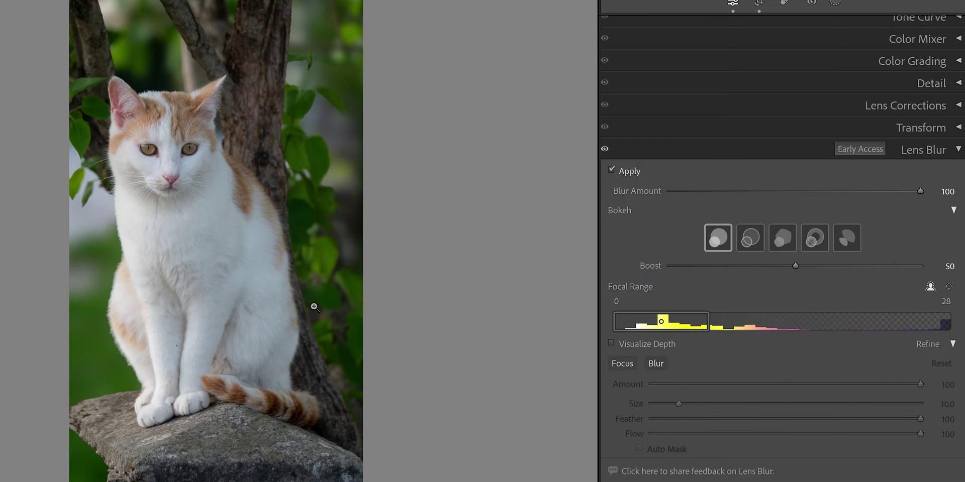
pyautogui.moveTo(673, 312)
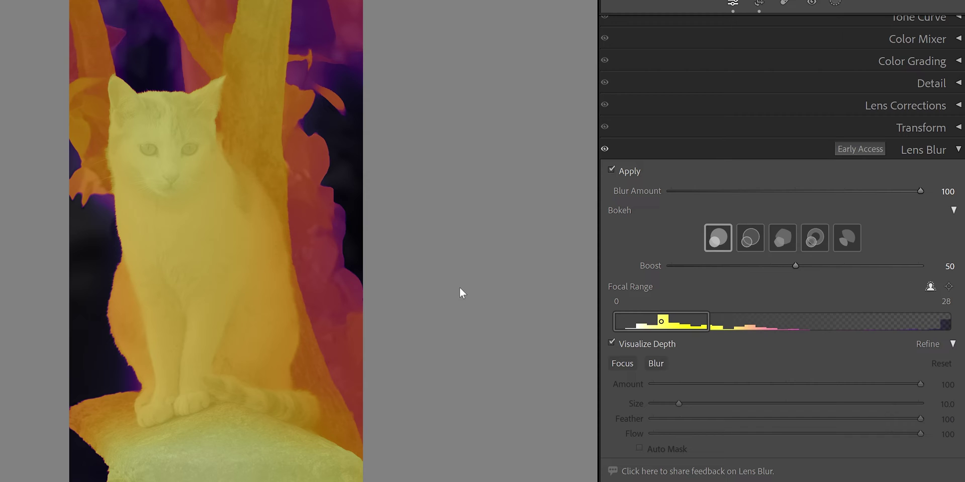
# Hide the depth overlay and narrow the in-focus Focal Range to 12–18 around the cat.
pyautogui.click(611, 343)
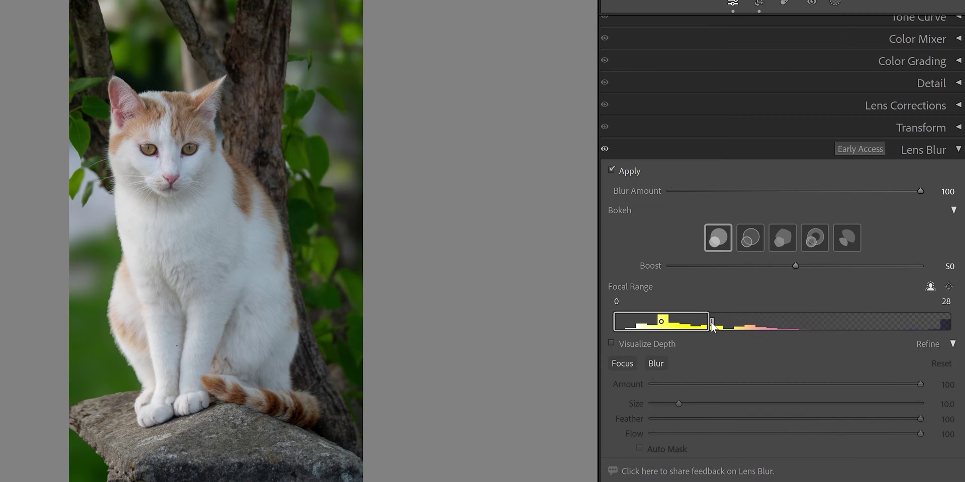
pyautogui.moveTo(712, 326); pyautogui.dragTo(652, 324)
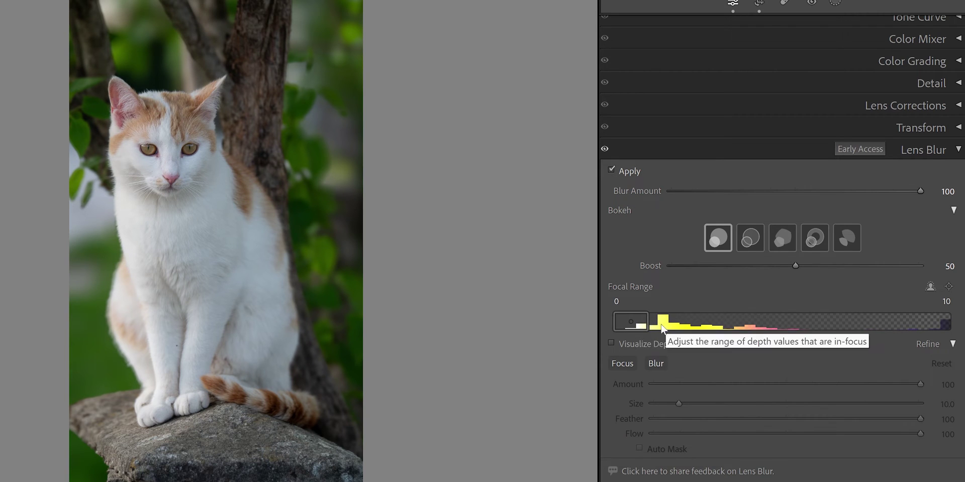
pyautogui.moveTo(645, 325)
pyautogui.moveTo(640, 326); pyautogui.dragTo(669, 324)
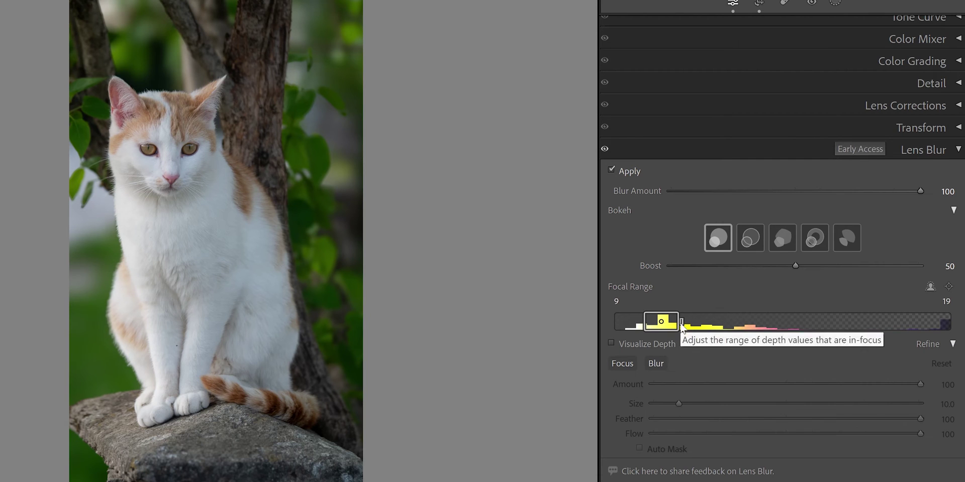
pyautogui.moveTo(682, 326); pyautogui.dragTo(667, 325)
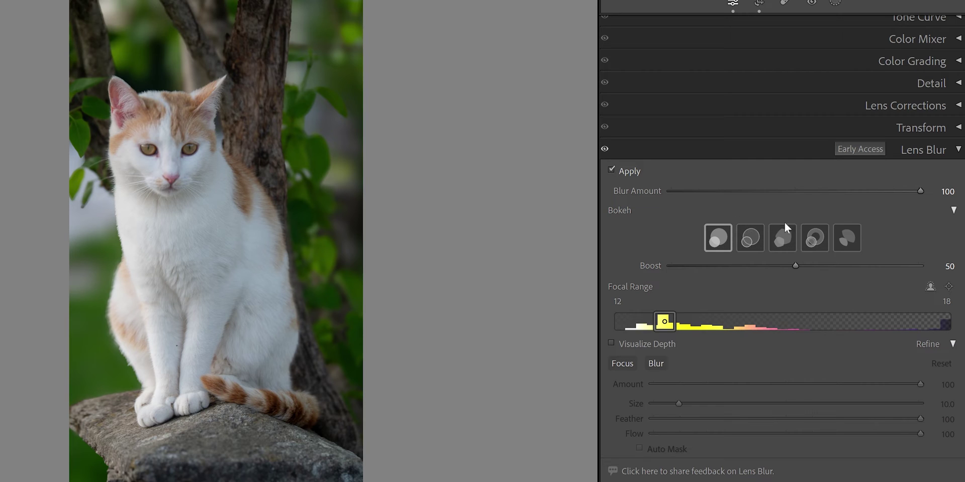
# Zoom to 1:1 near the tree trunk, compare Ring and other bokeh shapes, then return to Circle.
pyautogui.click(328, 30)
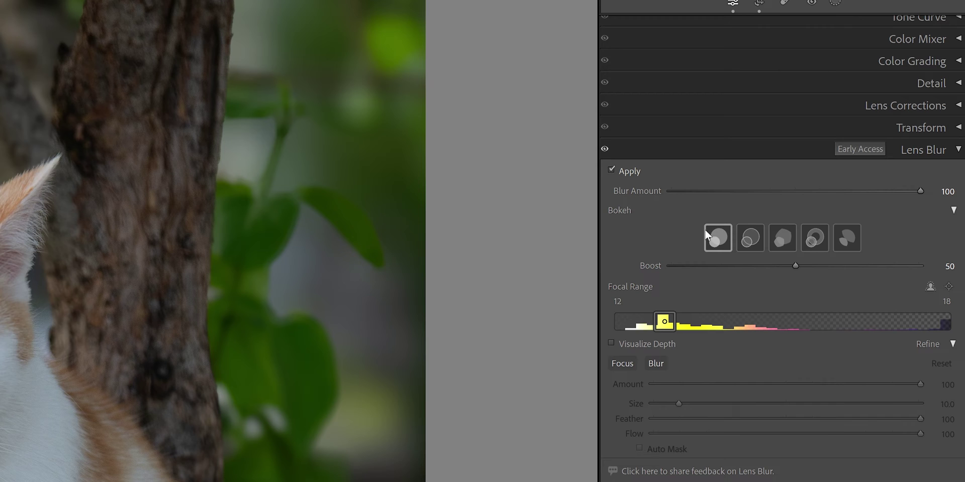
pyautogui.click(814, 240)
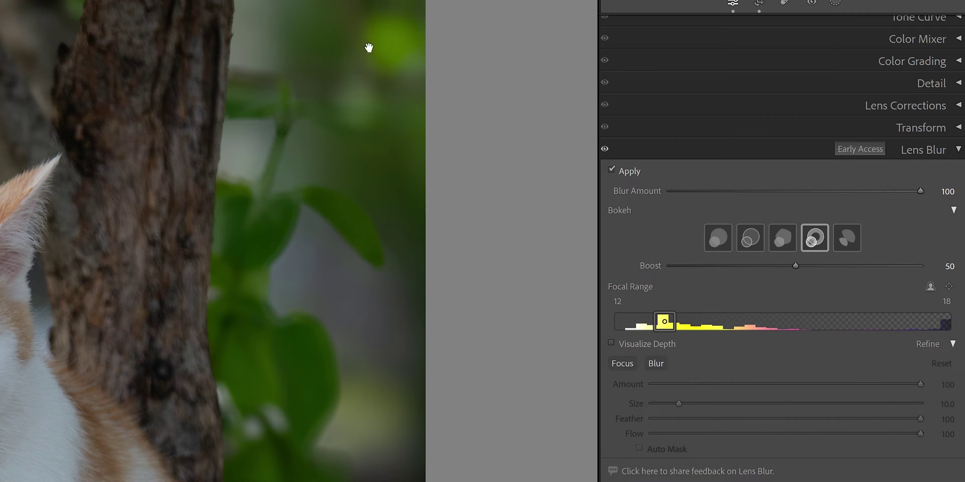
pyautogui.click(846, 240)
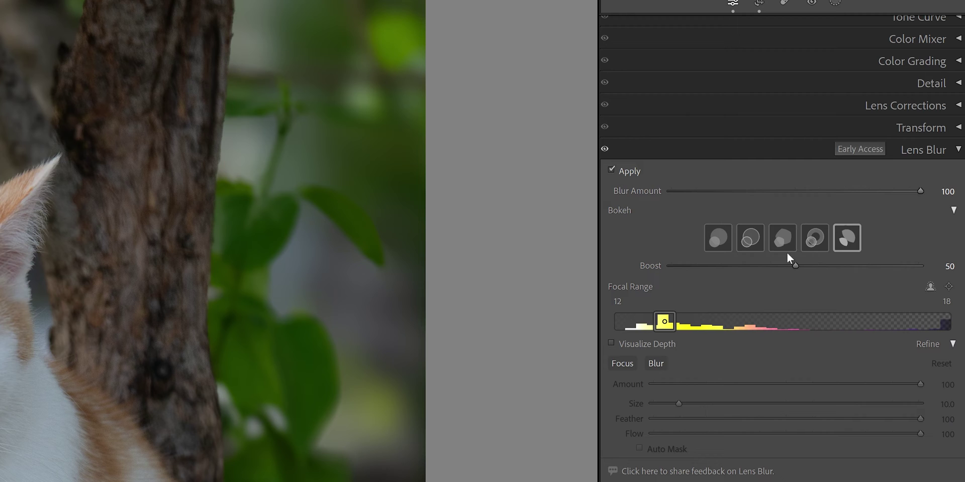
pyautogui.click(787, 228)
pyautogui.click(720, 234)
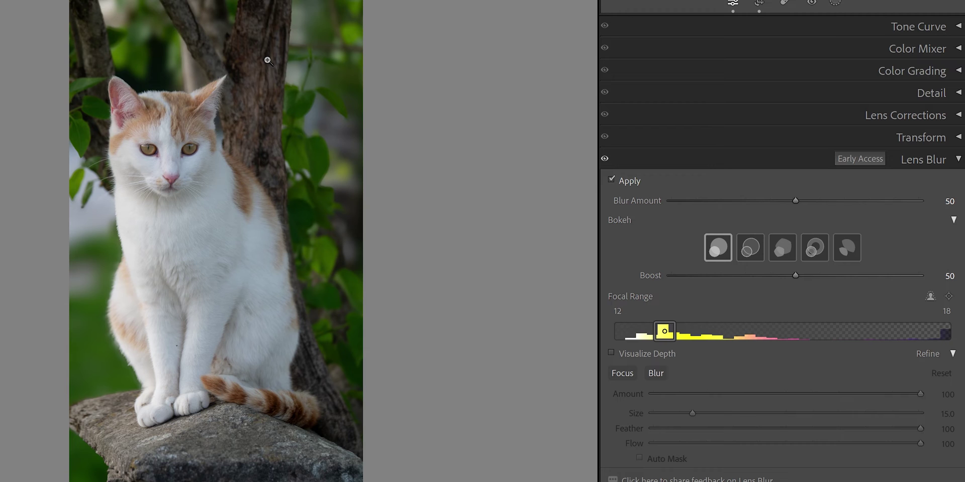
# Switch the Refine brush to Blur and paint extra blur across the rock the cat sits on.
pyautogui.scroll(-2, 782, 251)
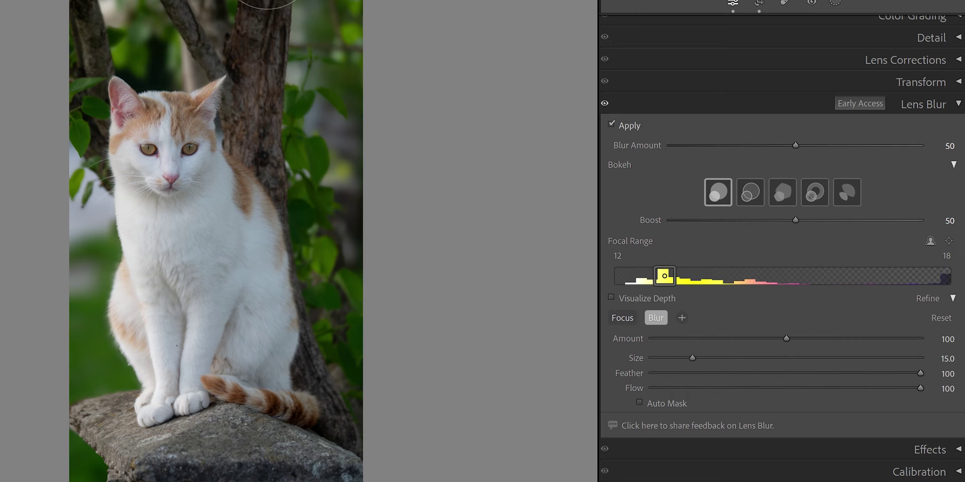
pyautogui.click(180, 10)
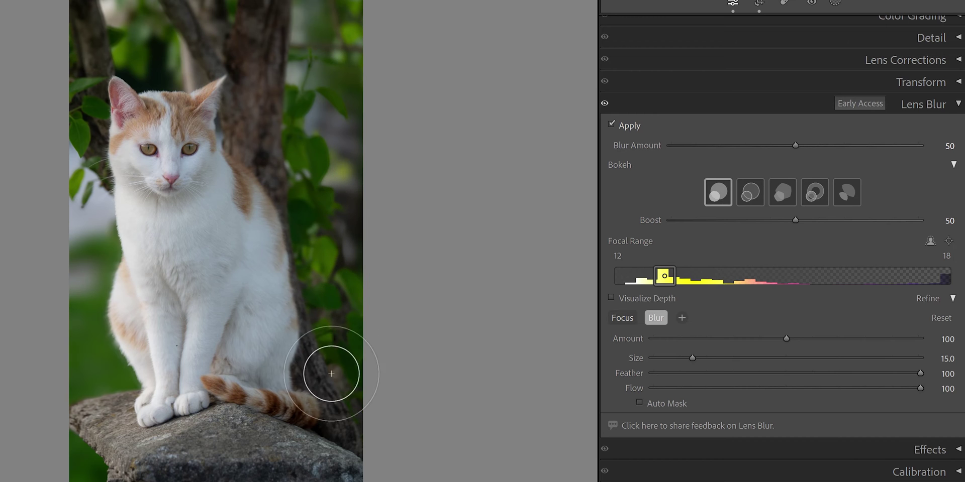
pyautogui.moveTo(250, 469)
pyautogui.mouseDown()
pyautogui.moveTo(150, 398)
pyautogui.moveTo(61, 420)
pyautogui.mouseUp()
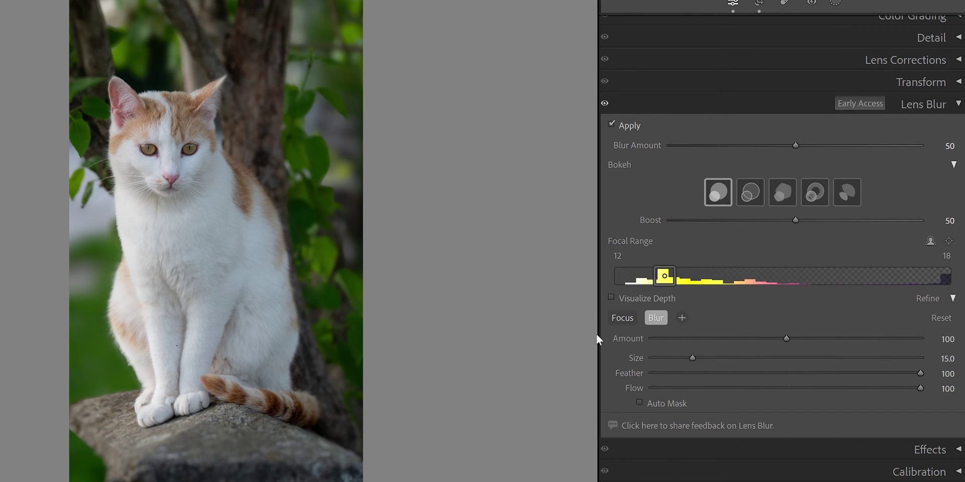
# Switch the Refine brush to Focus at size 5.8 and paint sharpness back onto the cat's tail.
pyautogui.click(628, 317)
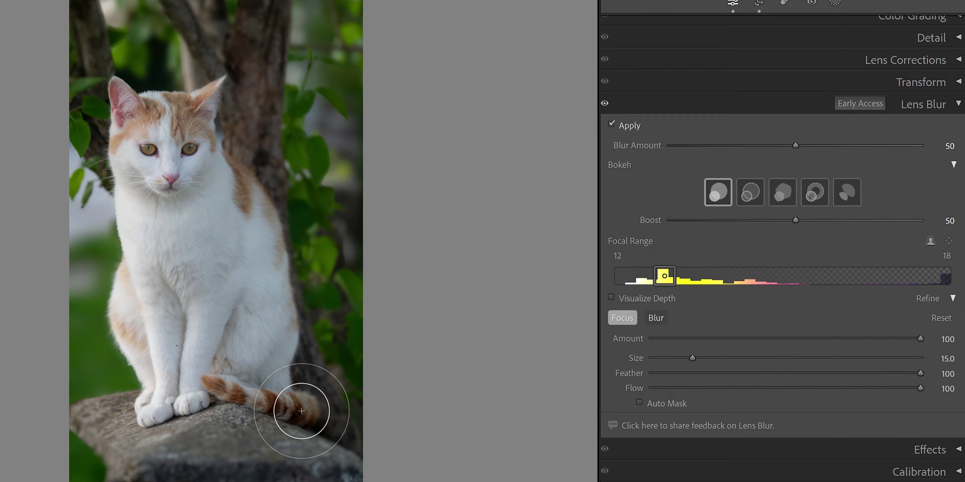
pyautogui.moveTo(694, 358); pyautogui.dragTo(668, 359)
pyautogui.moveTo(297, 401)
pyautogui.mouseDown()
pyautogui.moveTo(313, 403)
pyautogui.moveTo(280, 382)
pyautogui.moveTo(306, 405)
pyautogui.moveTo(287, 394)
pyautogui.mouseUp()
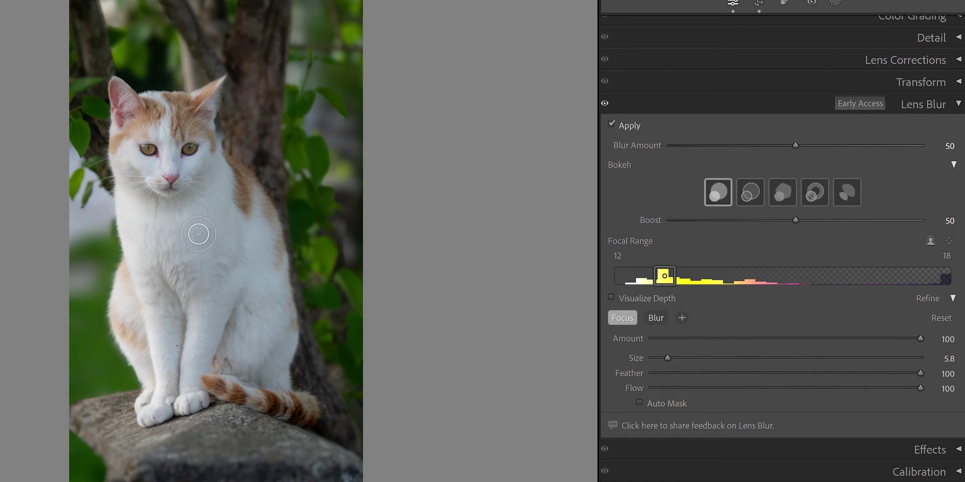
# Widen the in-focus Focal Range, then use Subject Focus to focus the lens blur on the cat.
pyautogui.moveTo(706, 277); pyautogui.dragTo(615, 278)
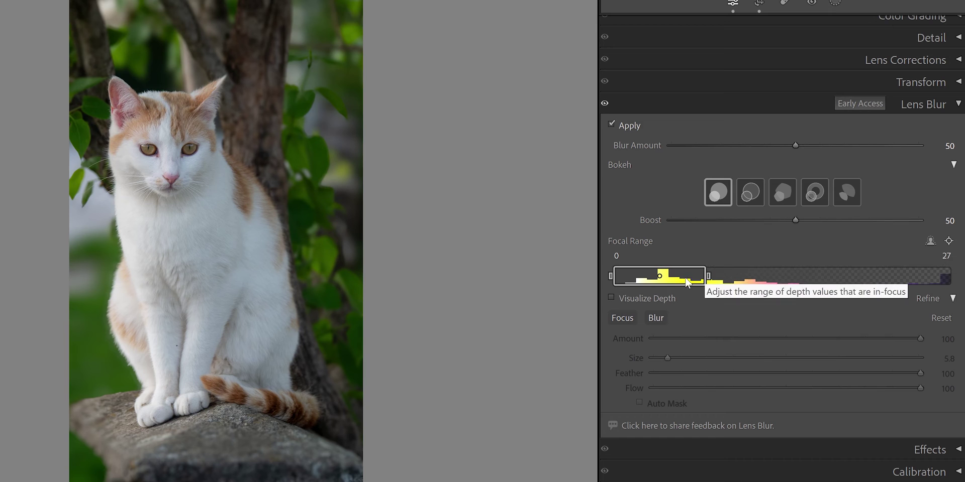
pyautogui.moveTo(691, 278); pyautogui.dragTo(961, 266)
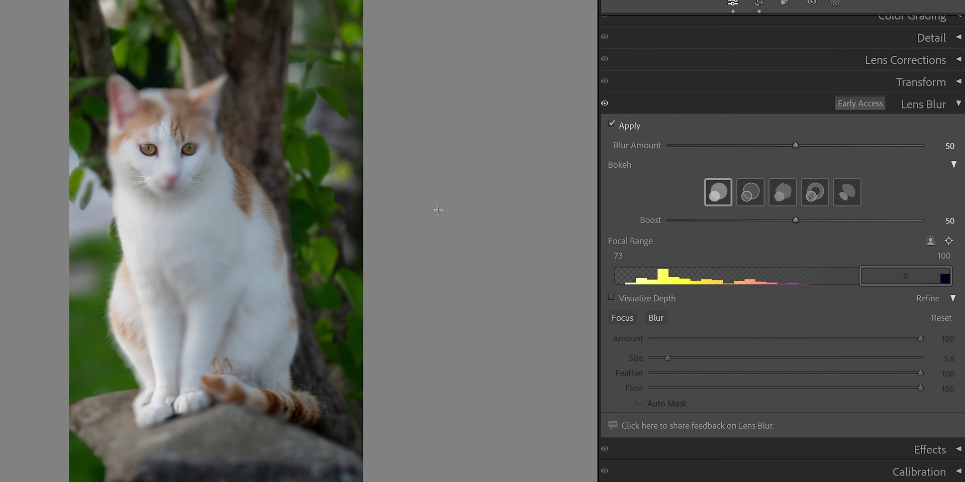
pyautogui.click(931, 242)
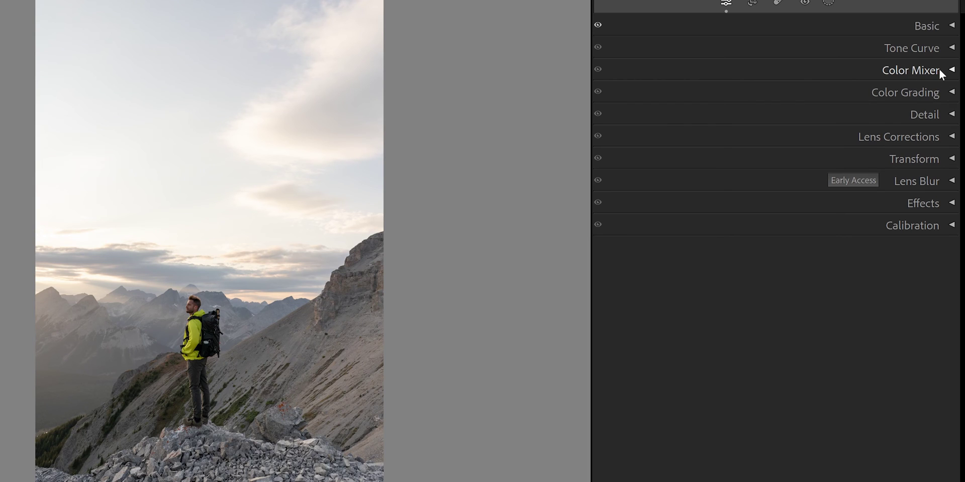
# Expand the hiker photo's Color Mixer, glance at the HSL Mixer, and return to Point Color.
pyautogui.click(939, 70)
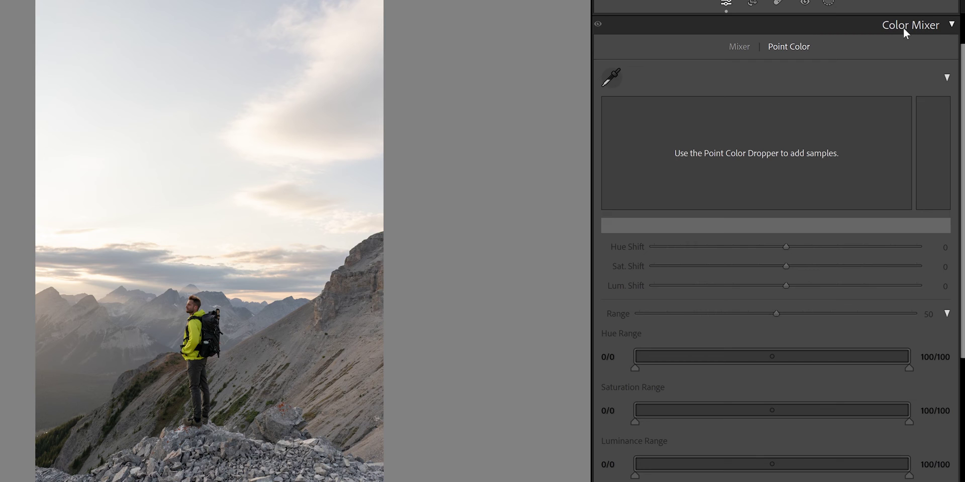
pyautogui.click(739, 46)
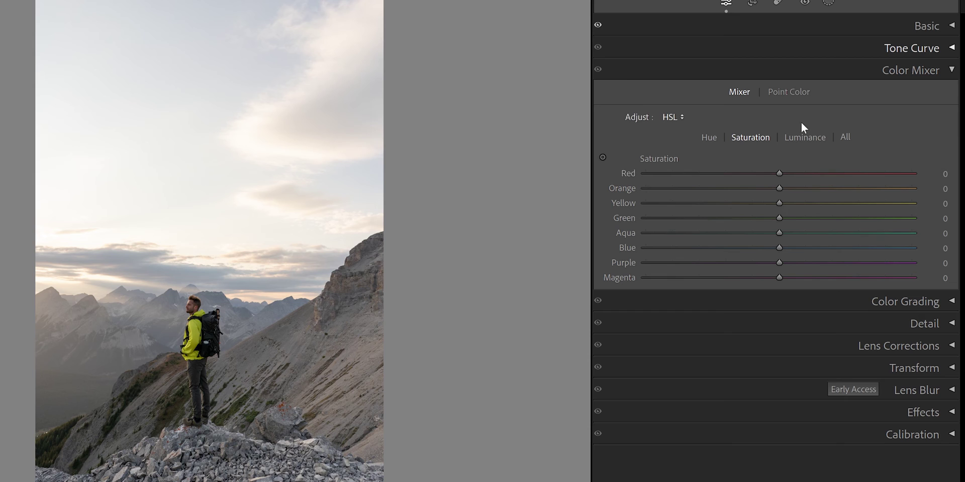
pyautogui.click(787, 93)
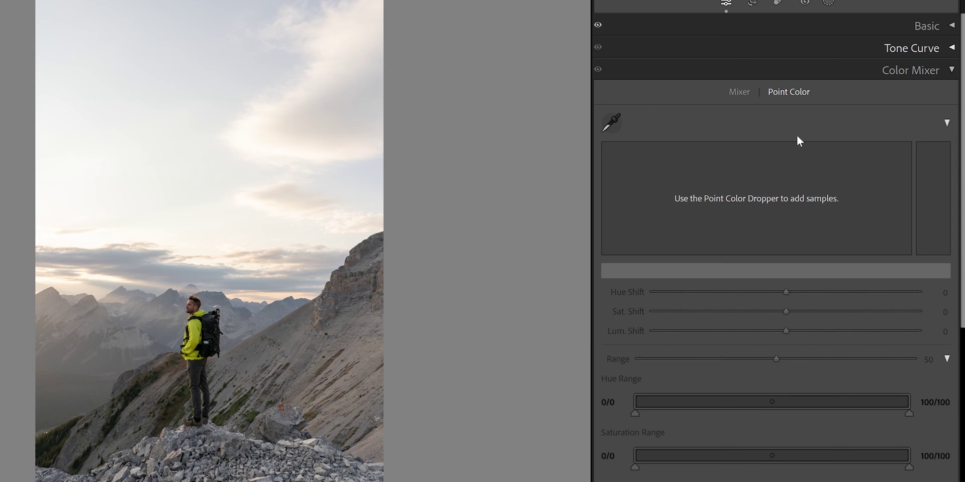
# Sample the hiker's yellow jacket as a Point Color and test hue shifts toward green and red.
pyautogui.click(616, 124)
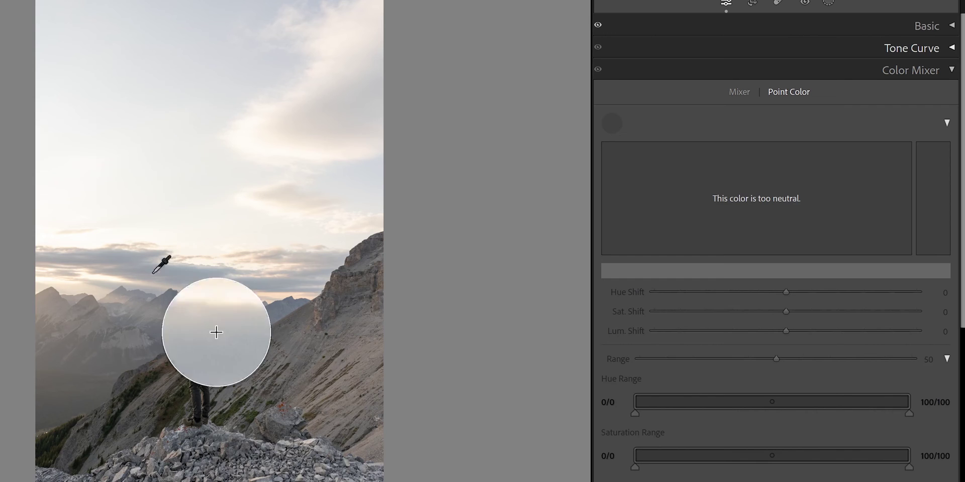
pyautogui.click(201, 335)
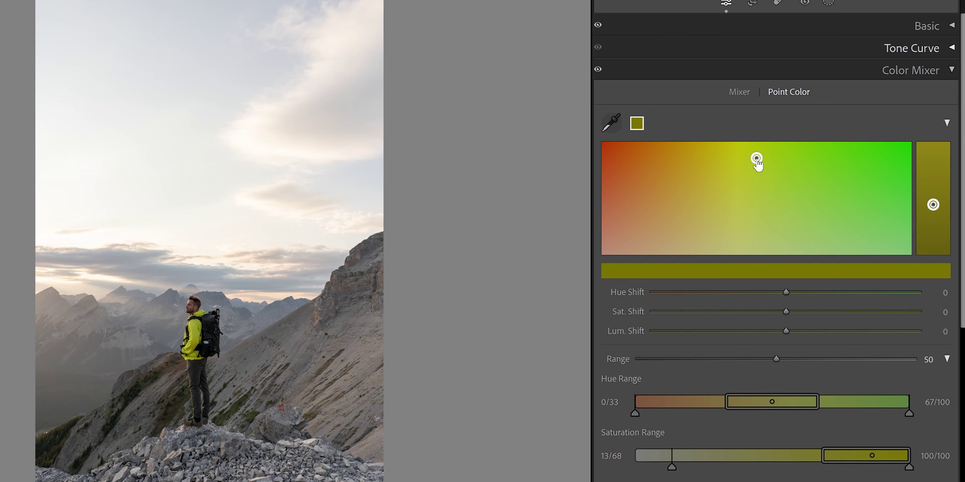
pyautogui.moveTo(757, 162); pyautogui.dragTo(859, 174)
pyautogui.moveTo(859, 175); pyautogui.dragTo(875, 160)
pyautogui.moveTo(875, 161); pyautogui.dragTo(608, 152)
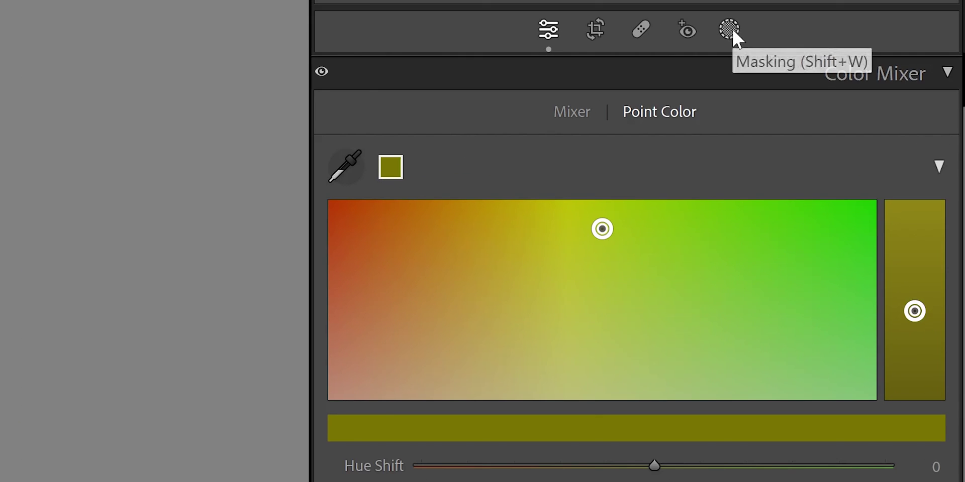
# Create a Select Subject mask, Mask 1, over the hiker.
pyautogui.click(732, 29)
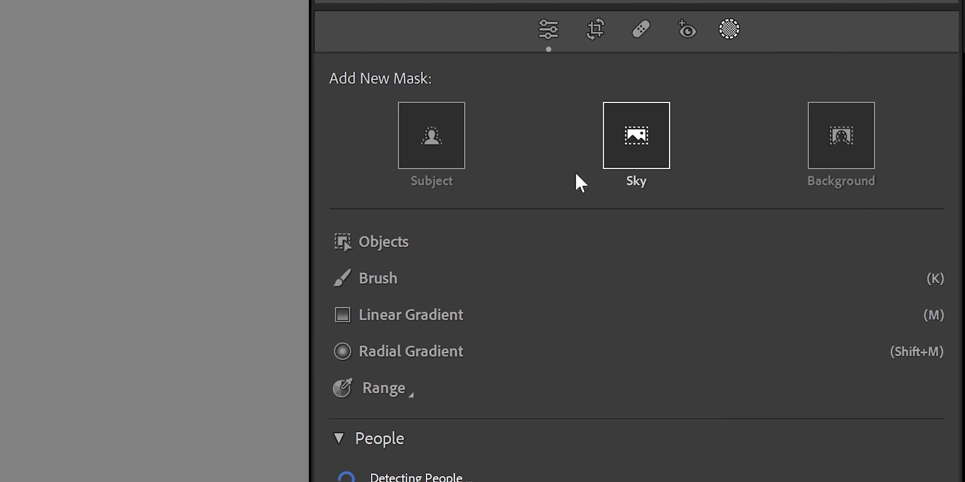
pyautogui.click(422, 147)
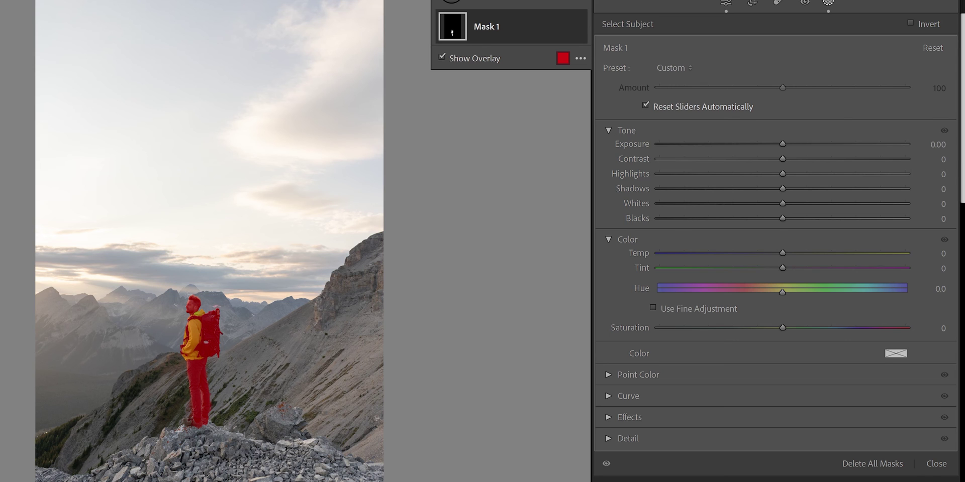
# Expand the Point Color controls in Mask 1's adjustment panel.
pyautogui.scroll(-5, 776, 251)
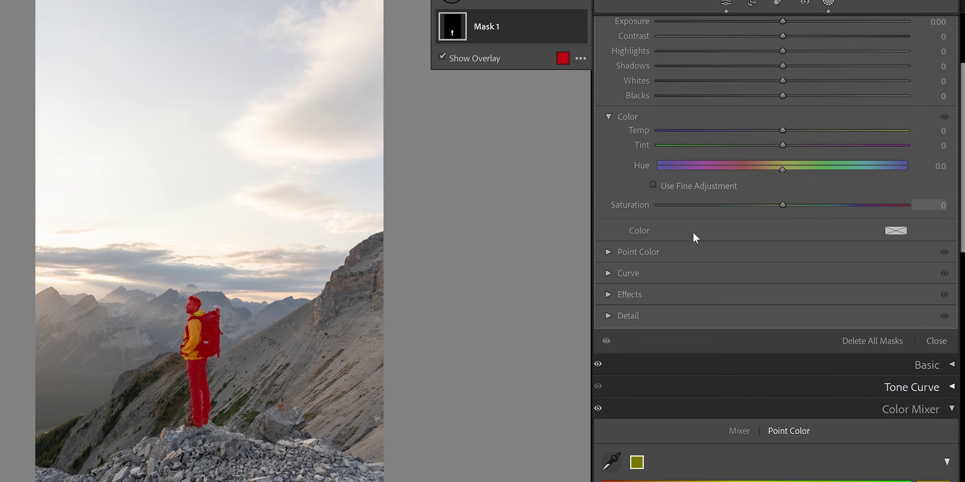
pyautogui.click(645, 252)
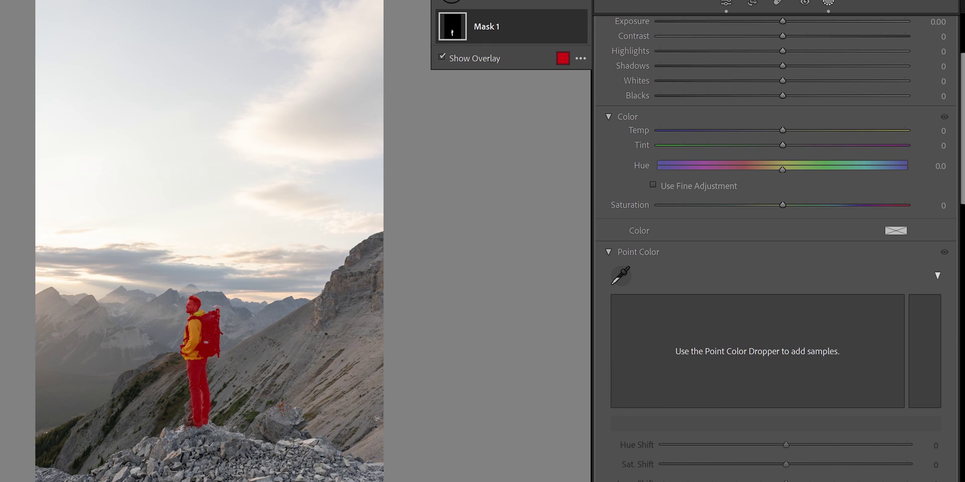
pyautogui.scroll(-7, 644, 254)
pyautogui.scroll(2, 776, 252)
pyautogui.scroll(-2, 776, 251)
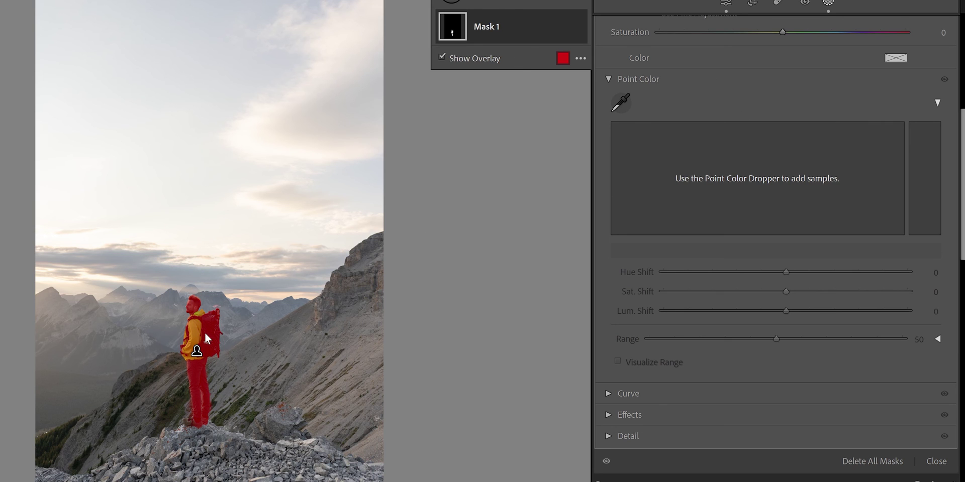
# Sample the jacket within the mask and shift it to green: Hue Shift 73, Sat. Shift −14.
pyautogui.click(622, 103)
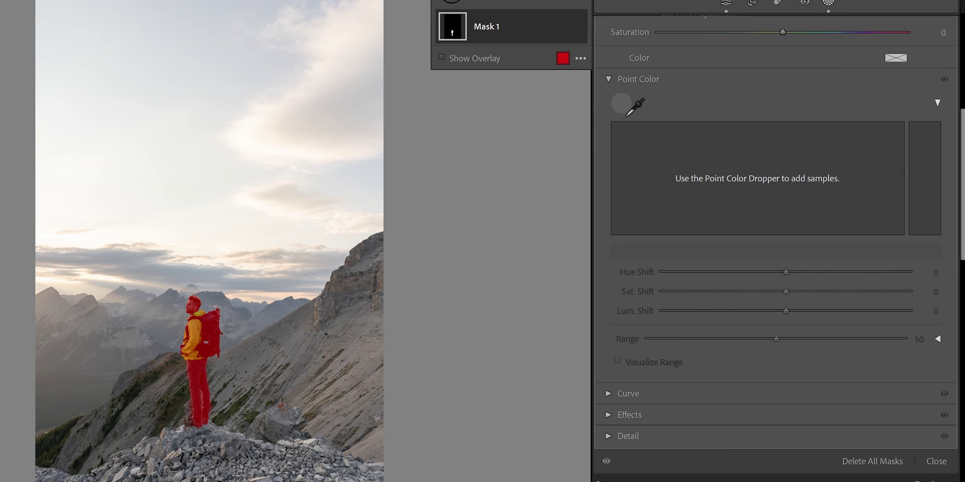
pyautogui.click(195, 342)
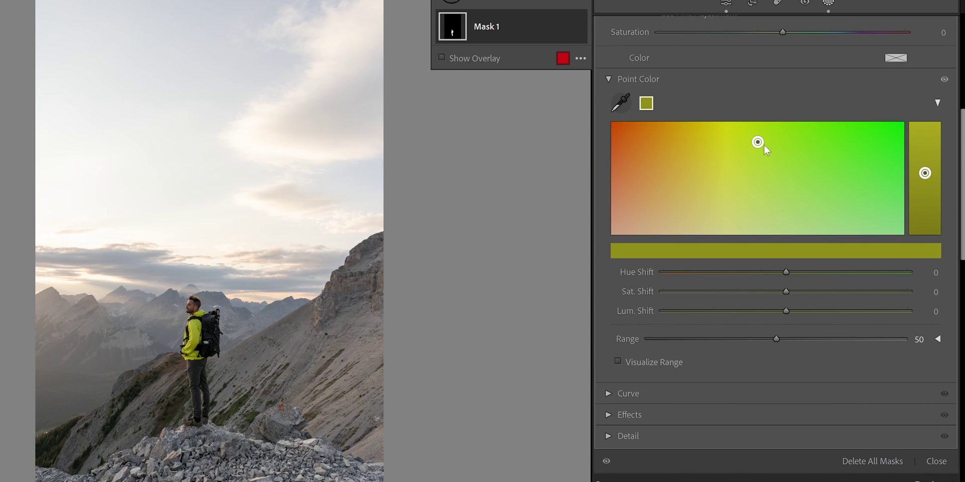
pyautogui.moveTo(757, 145); pyautogui.dragTo(877, 162)
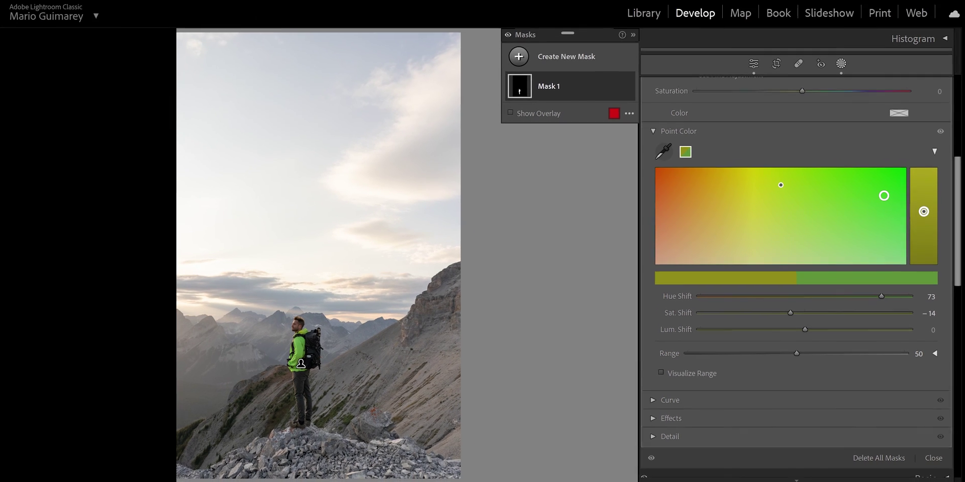
pyautogui.moveTo(3, 271)
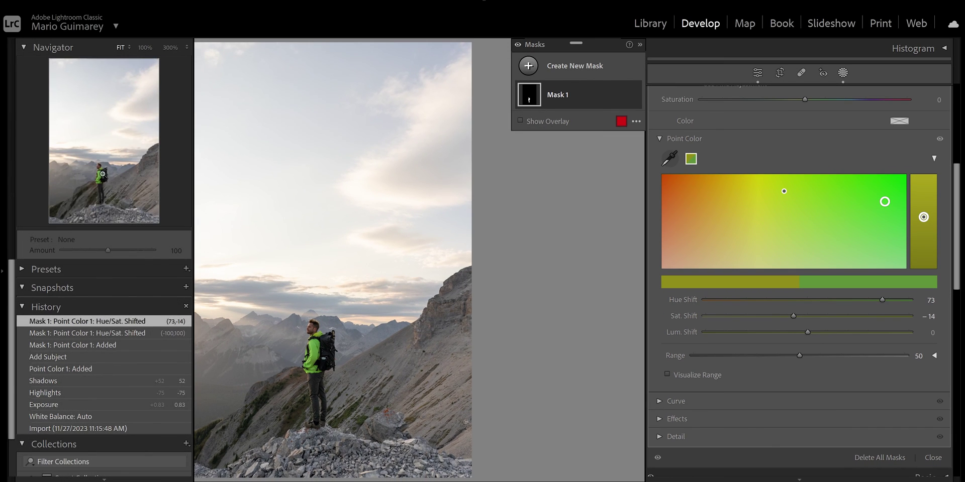
pyautogui.click(104, 171)
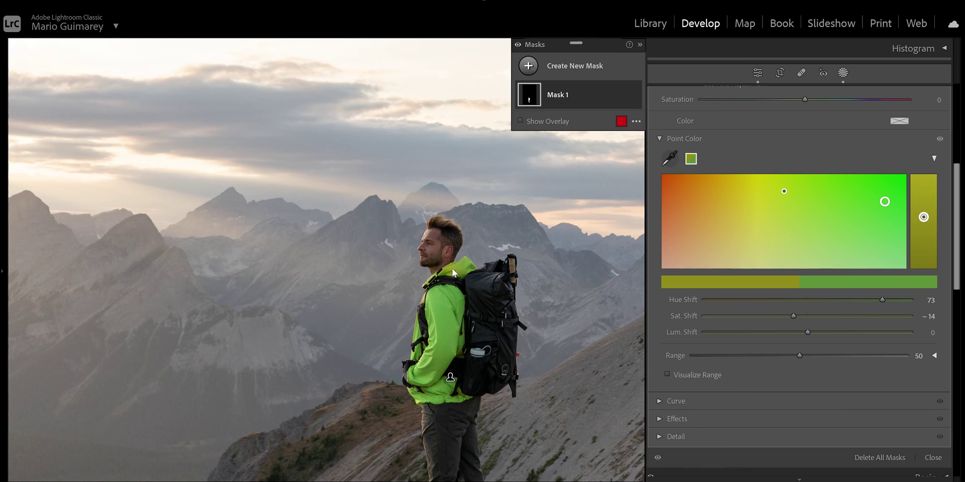
# Add a Brush component to Mask 1 and paint two strokes over the jacket to spread the green.
pyautogui.click(575, 96)
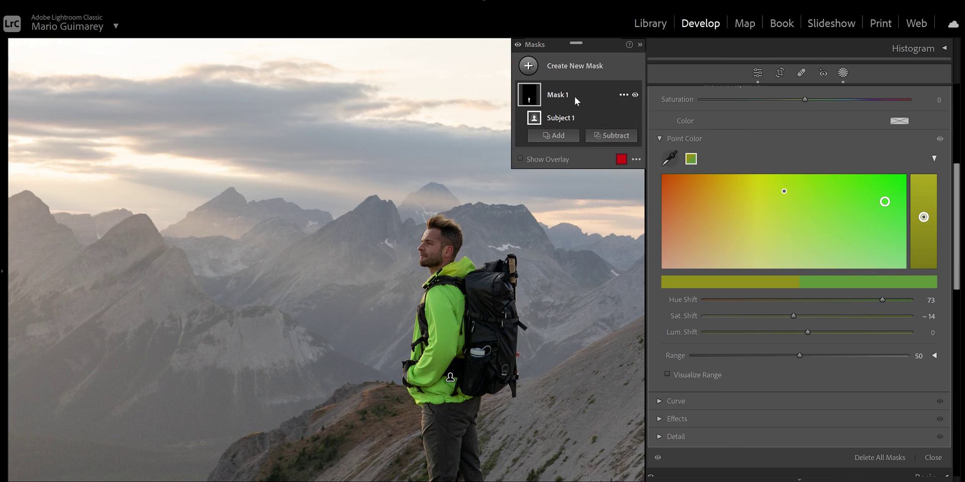
pyautogui.click(562, 139)
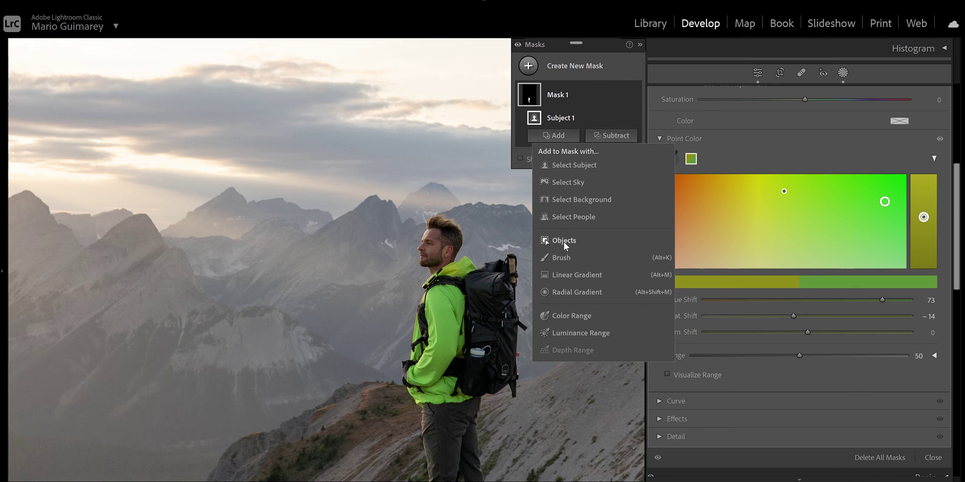
pyautogui.click(565, 257)
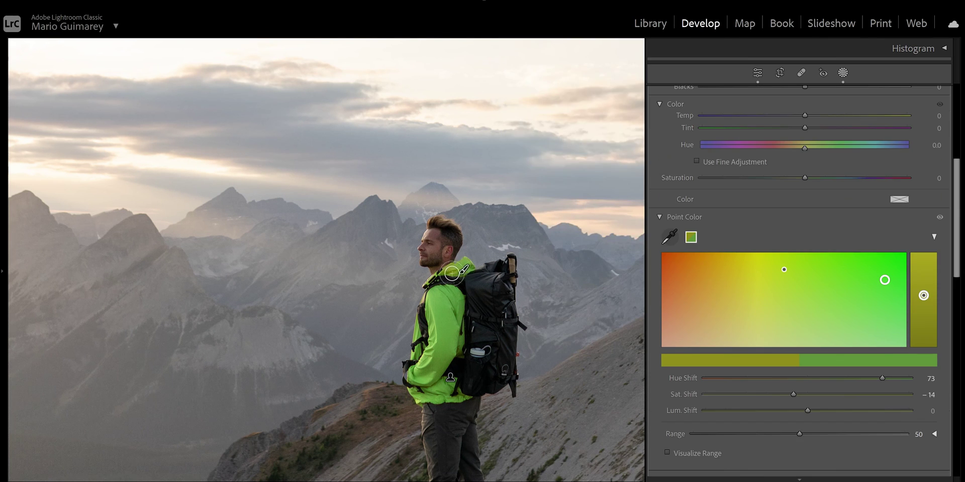
pyautogui.moveTo(455, 272); pyautogui.dragTo(441, 293)
pyautogui.moveTo(433, 352)
pyautogui.mouseDown()
pyautogui.moveTo(427, 372)
pyautogui.moveTo(440, 367)
pyautogui.mouseUp()
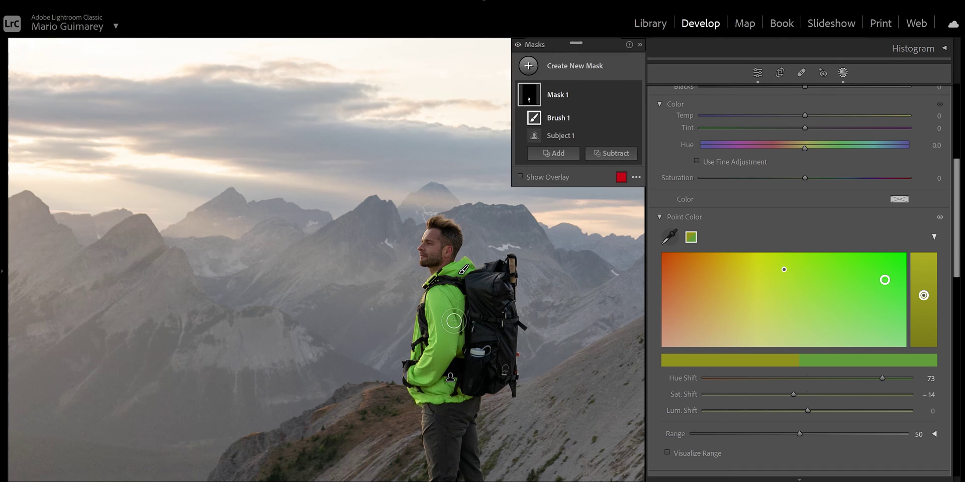
pyautogui.moveTo(577, 116)
pyautogui.moveTo(1, 281)
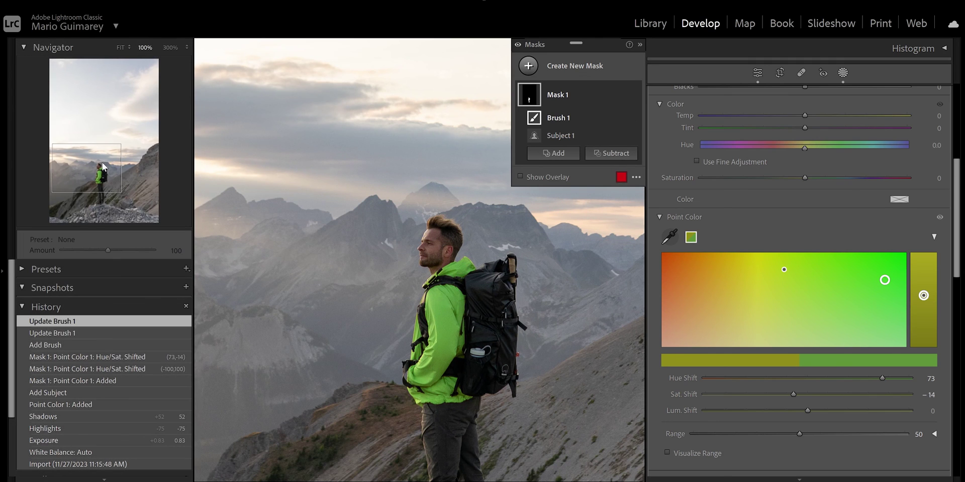
pyautogui.press('z')
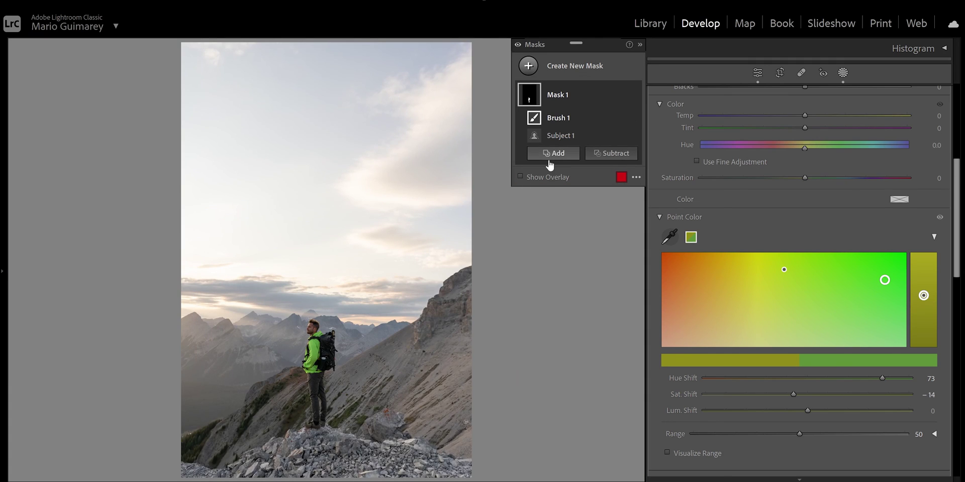